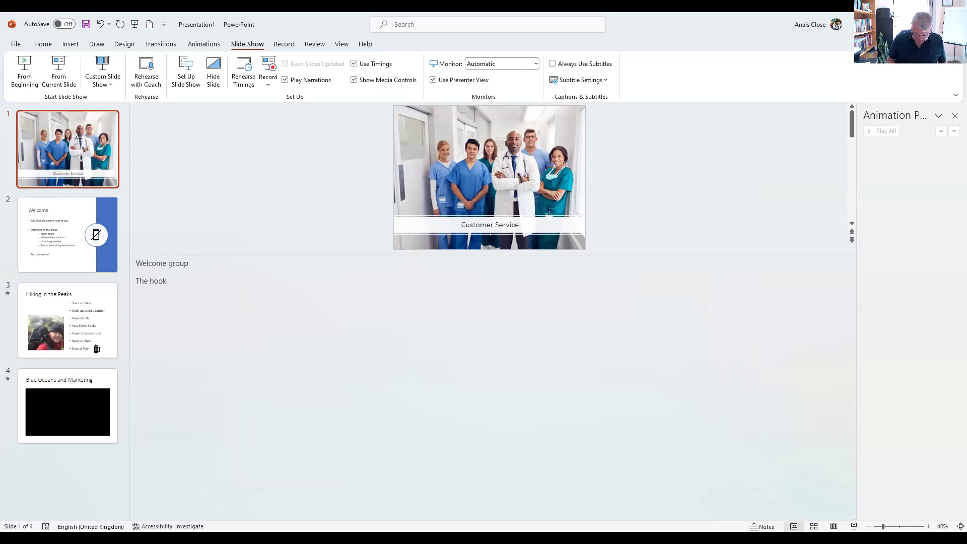
Step: Add the speaker note "My room, my rules" to slide 1, and "In pairs", "Talk" and "Play music" on separate lines to the Welcome slide's notes
text(My room, my rules)
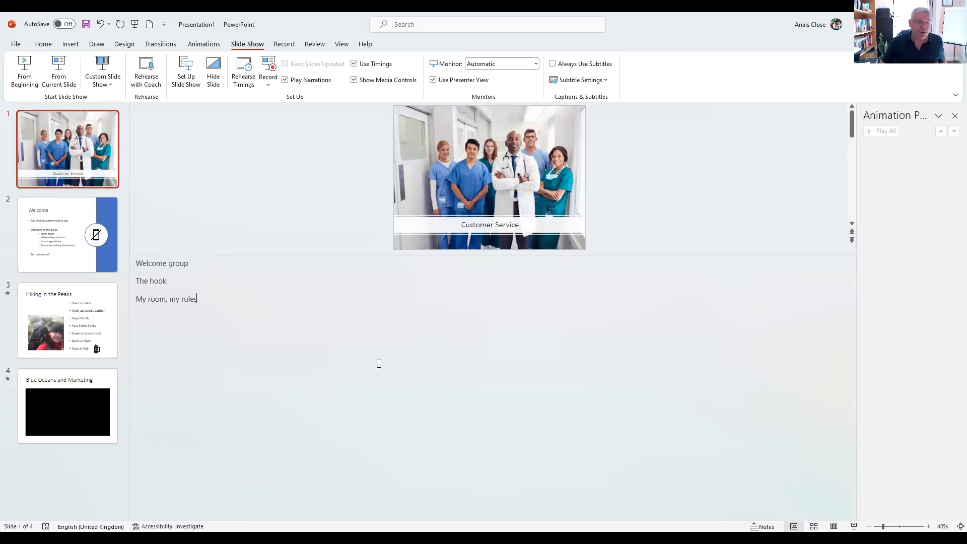
click(73, 227)
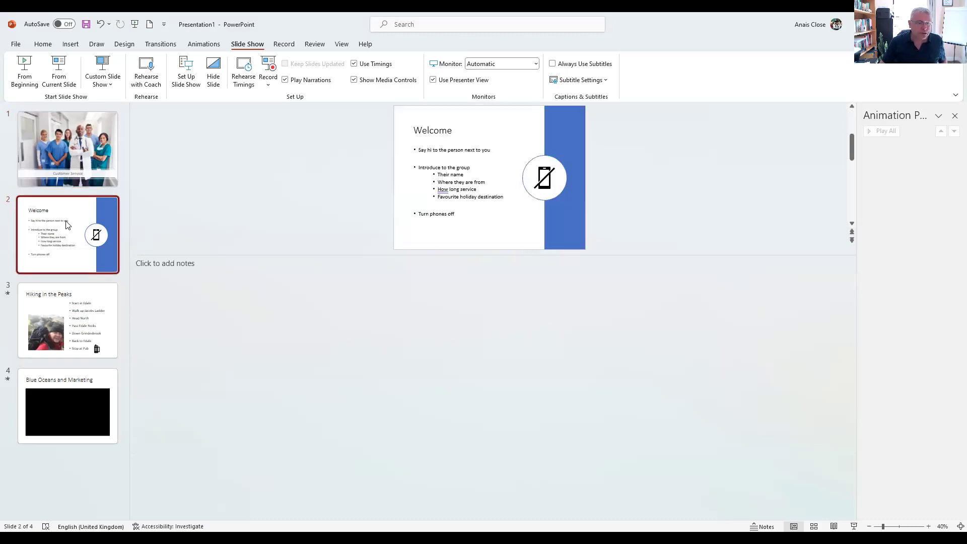
click(174, 265)
text(In pairs )
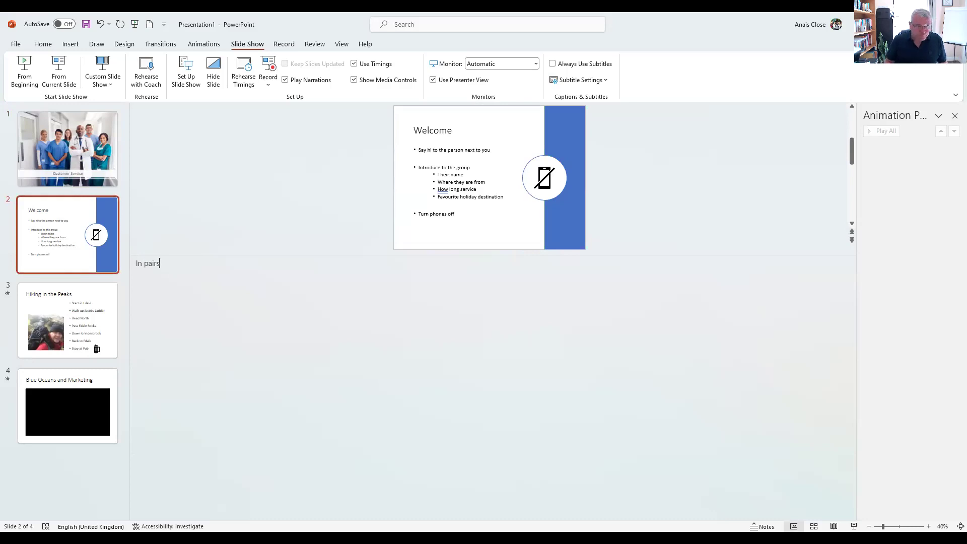
text(Talk )
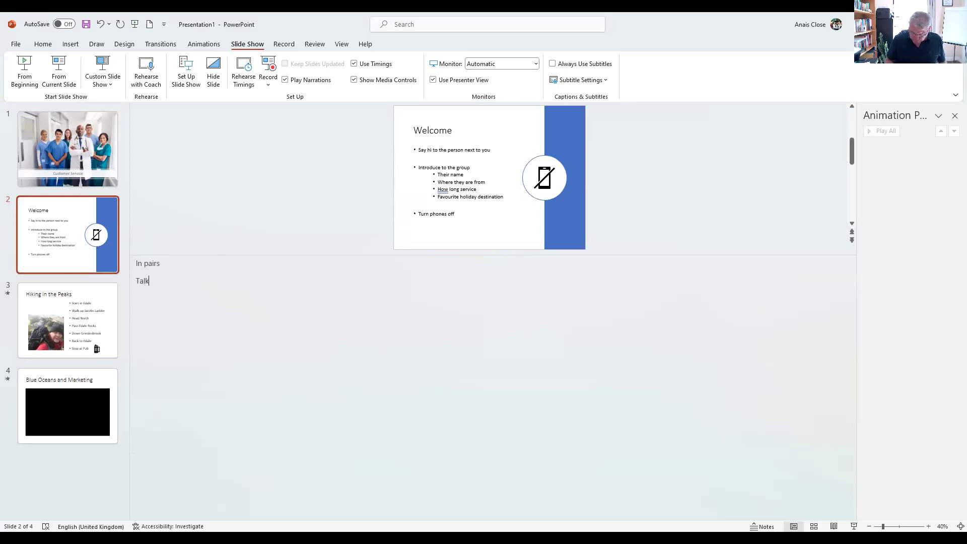
text(Pl)
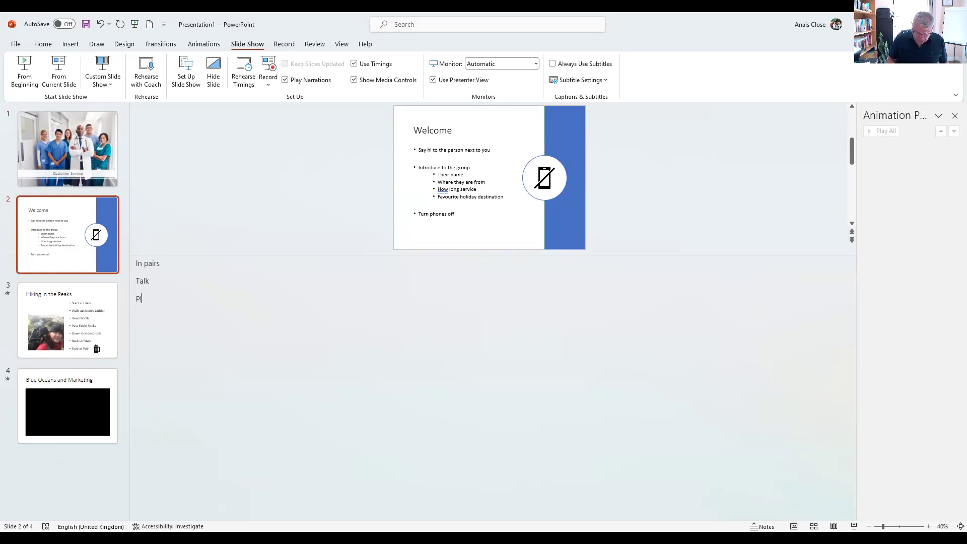
text(ay music)
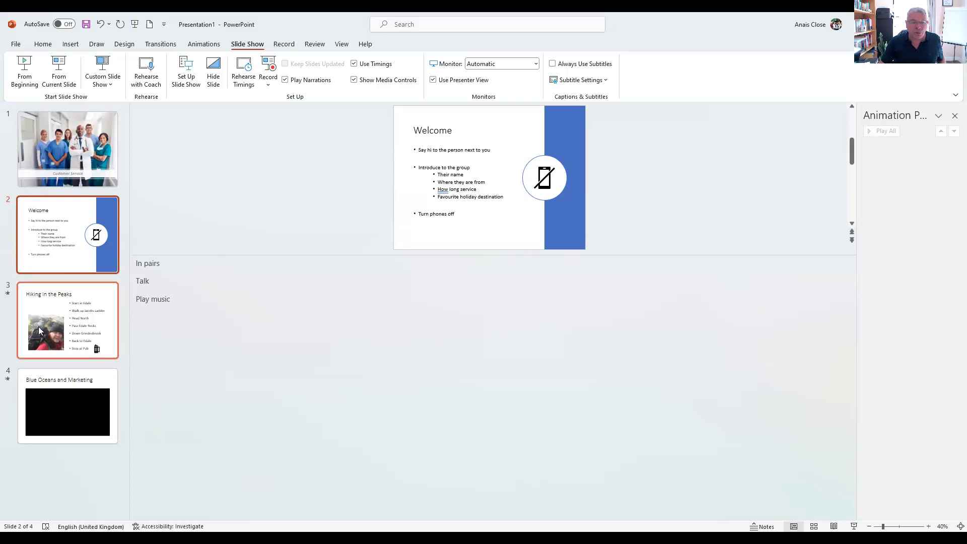
Step: Add the speaker notes "Talk through slide", "£6 for car park" and "App is not good" on separate lines to the Hiking in the Peaks slide
click(75, 320)
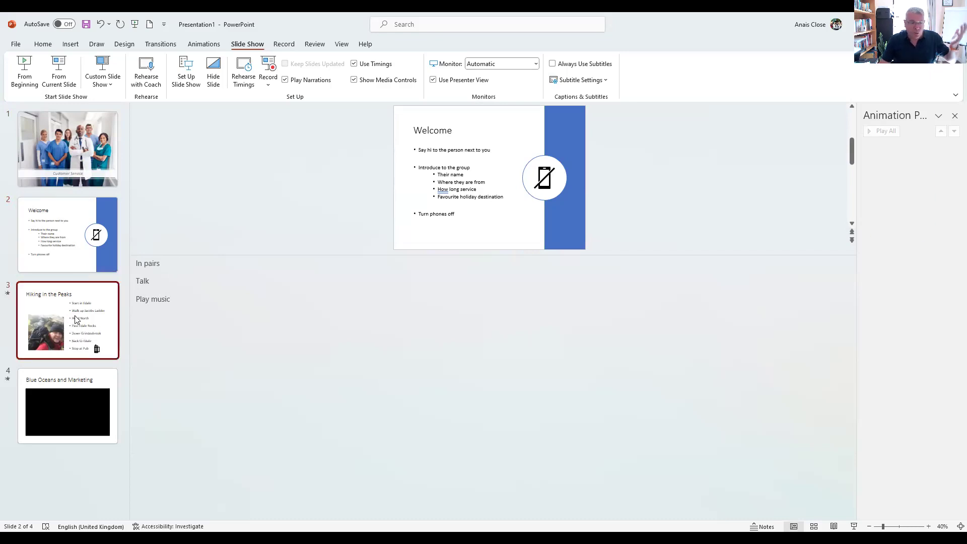
click(195, 272)
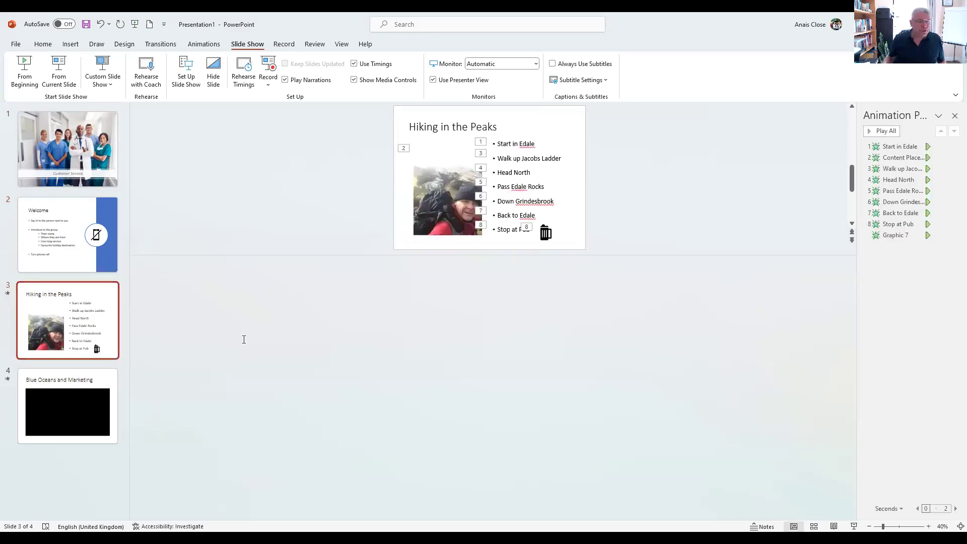
text(T)
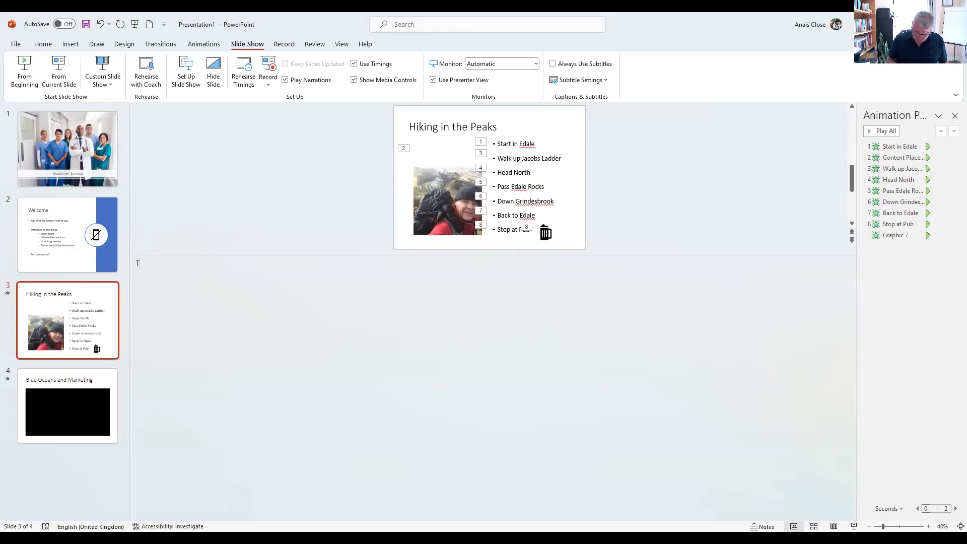
text(alk through slide)
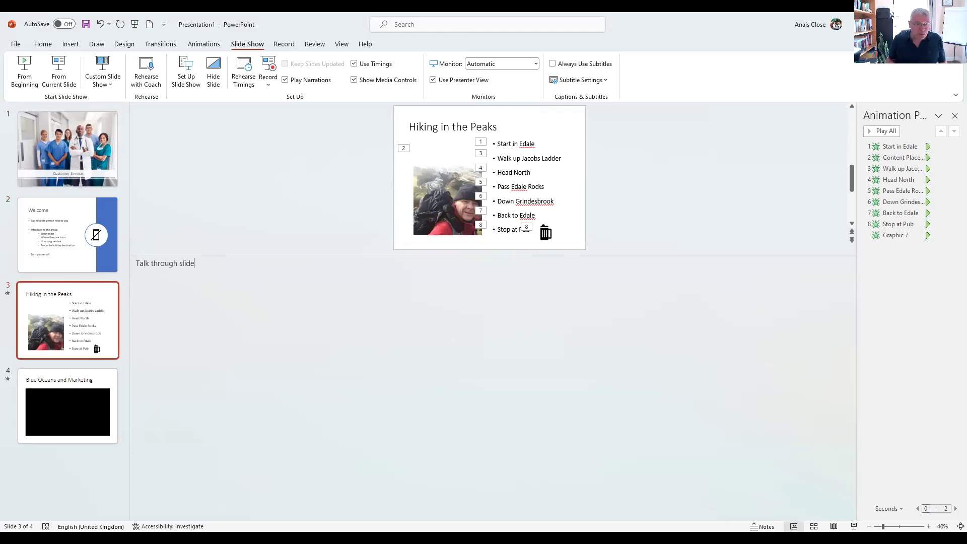
key(Return)
text(£6)
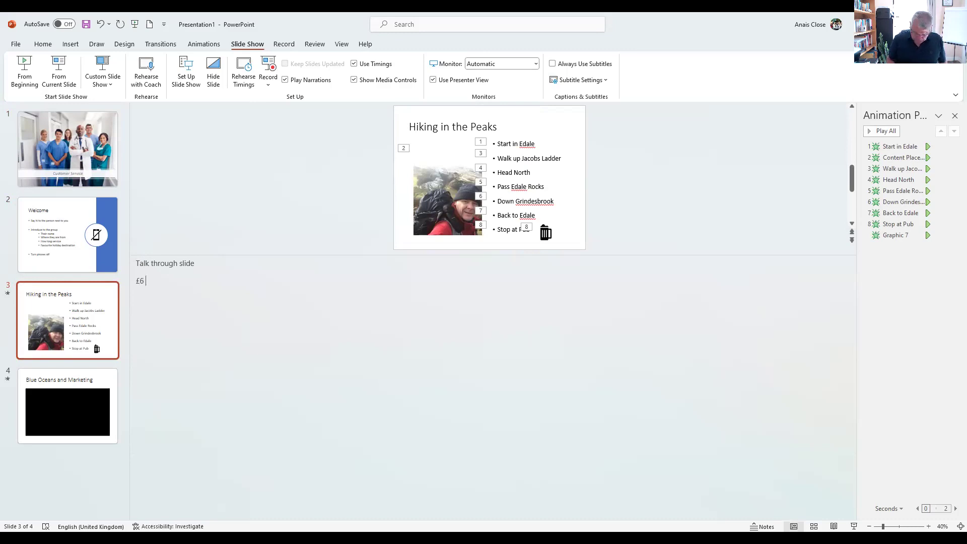
text( for car park )
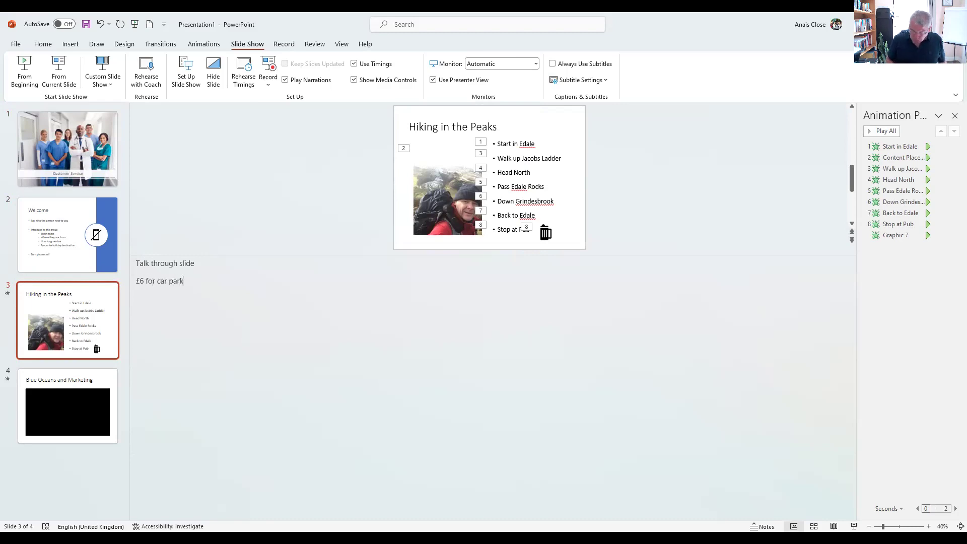
text(A)
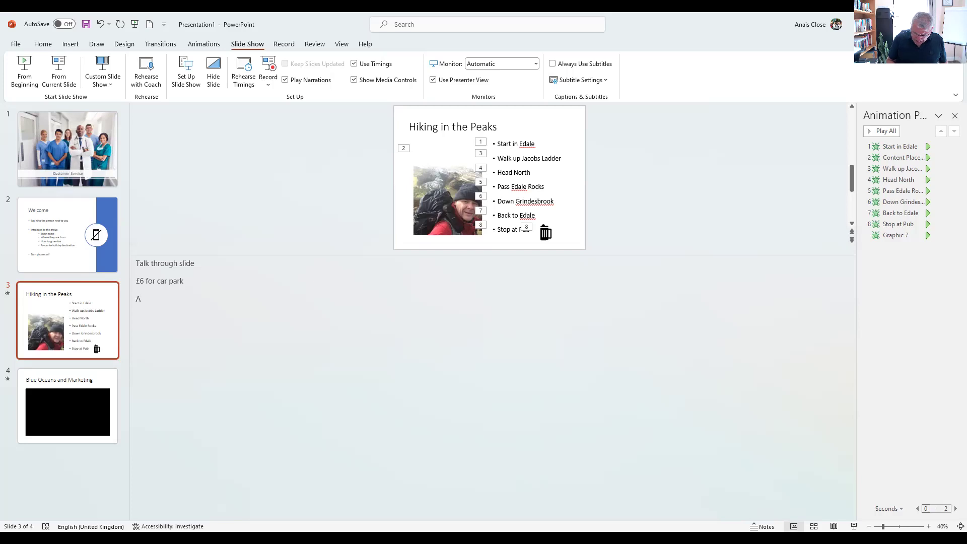
text(pp is not good)
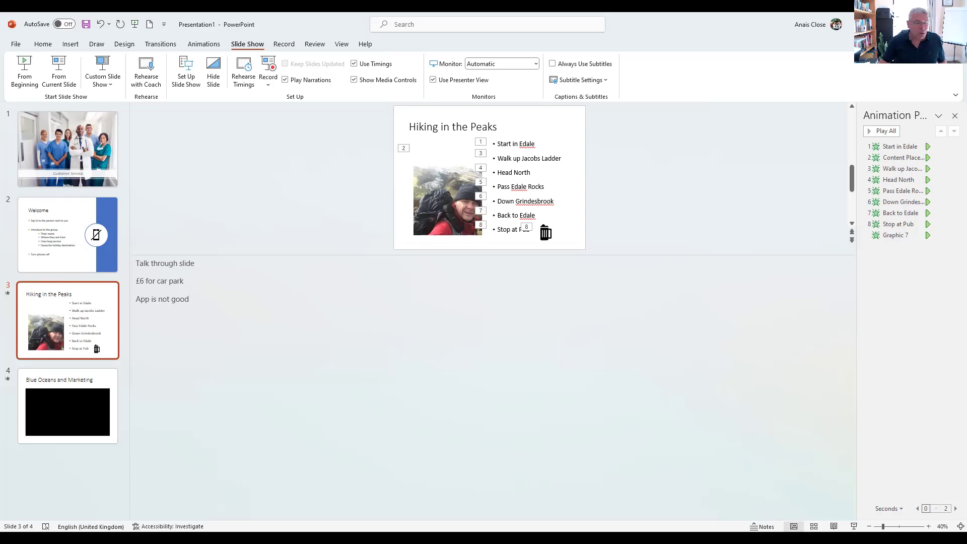
Step: Add the speaker note "Press play" to the Blue Oceans and Marketing slide
key(Page_Down)
text(Press play)
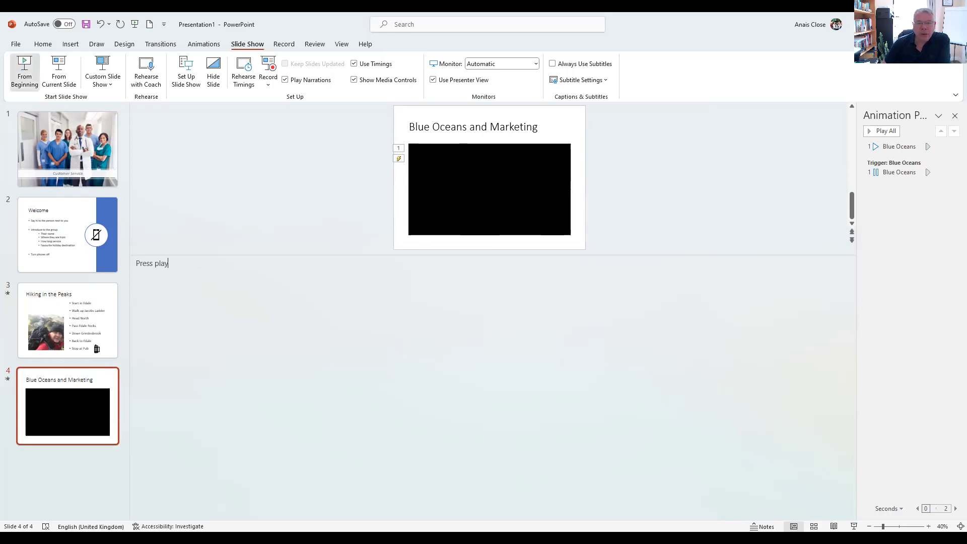
Step: Start the slide show from the first slide and show Presenter View
click(24, 71)
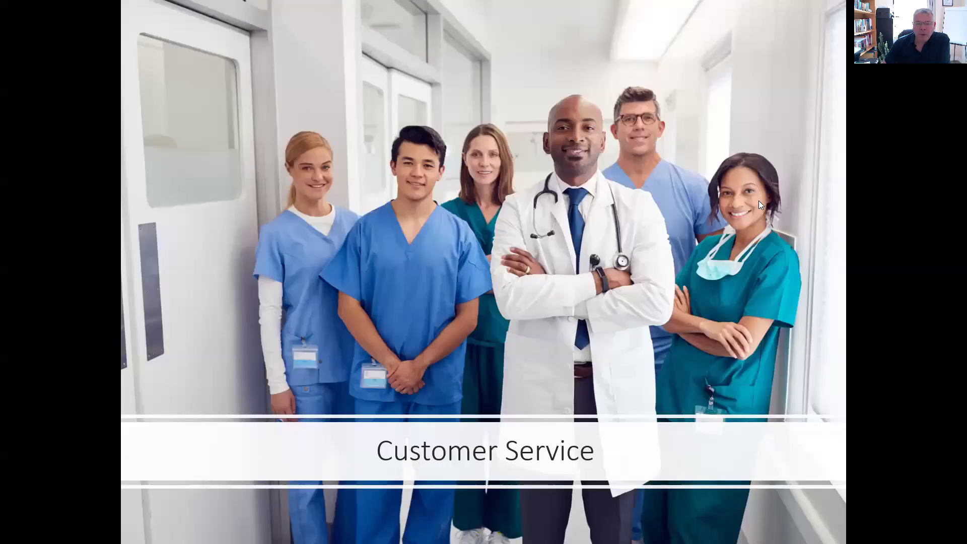
right_click(641, 132)
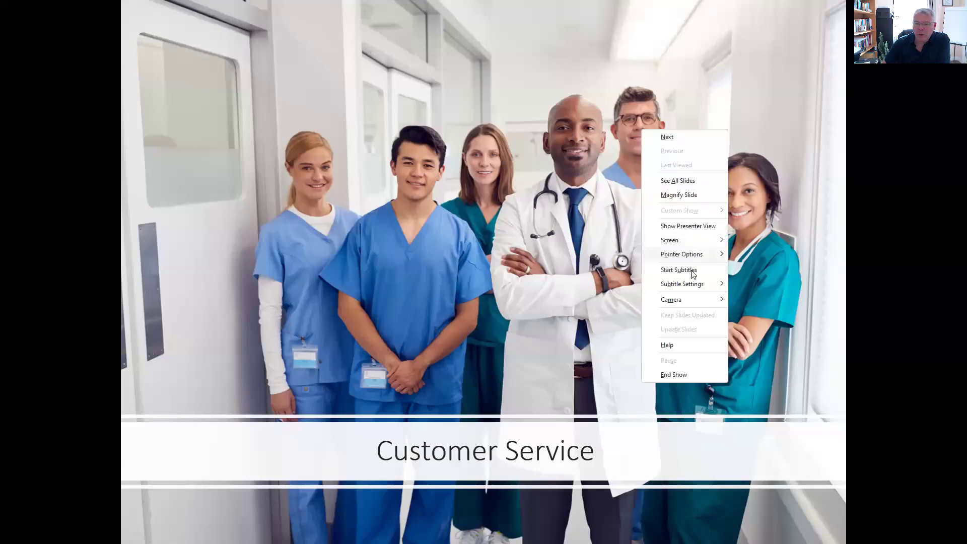
click(684, 227)
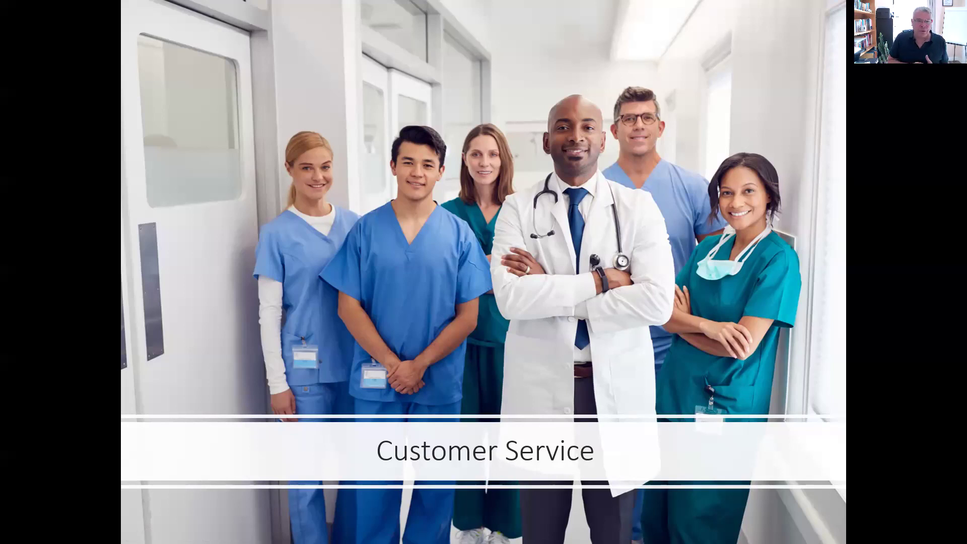
Step: Advance the show through the Welcome and Hiking in the Peaks slides to Blue Oceans and Marketing, and end the show
key(Right)
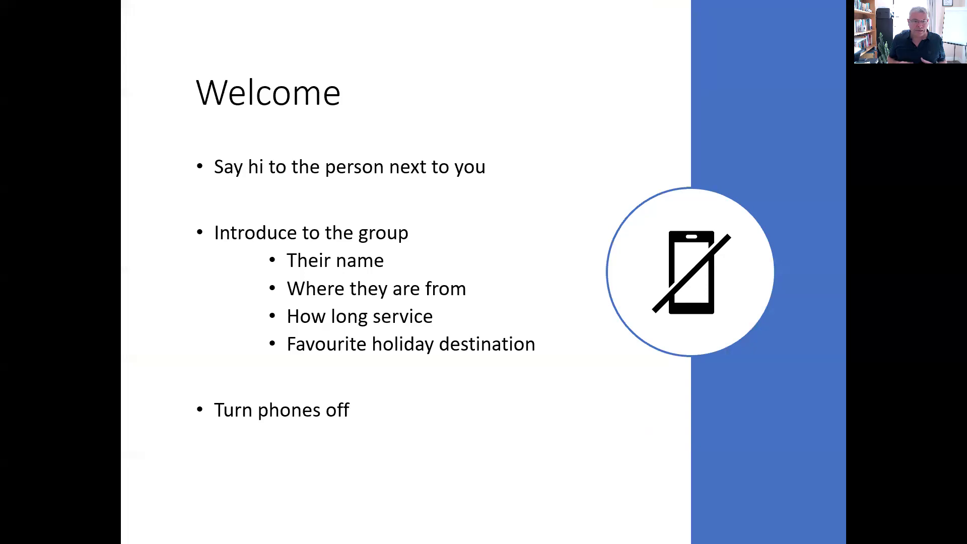
key(Right)
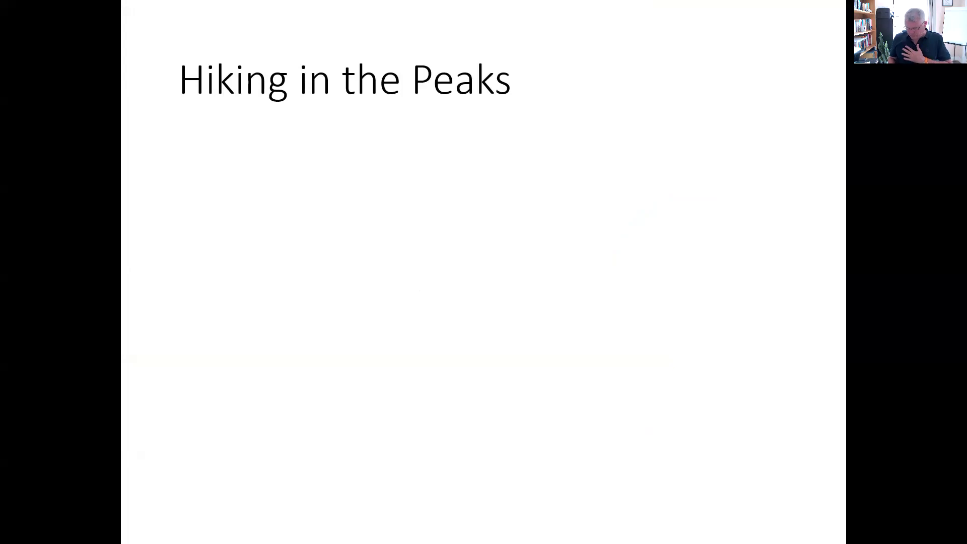
key(Right)
key(Right)
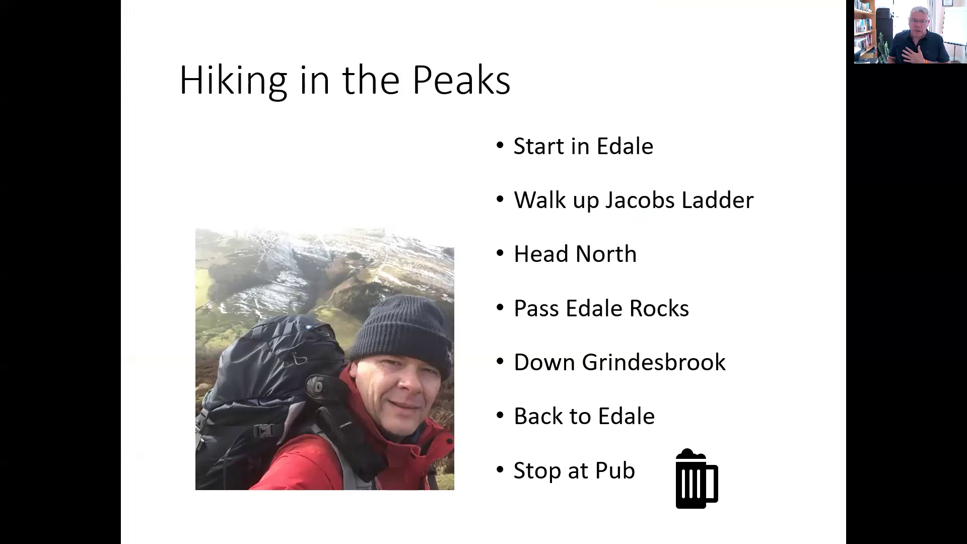
key(Right)
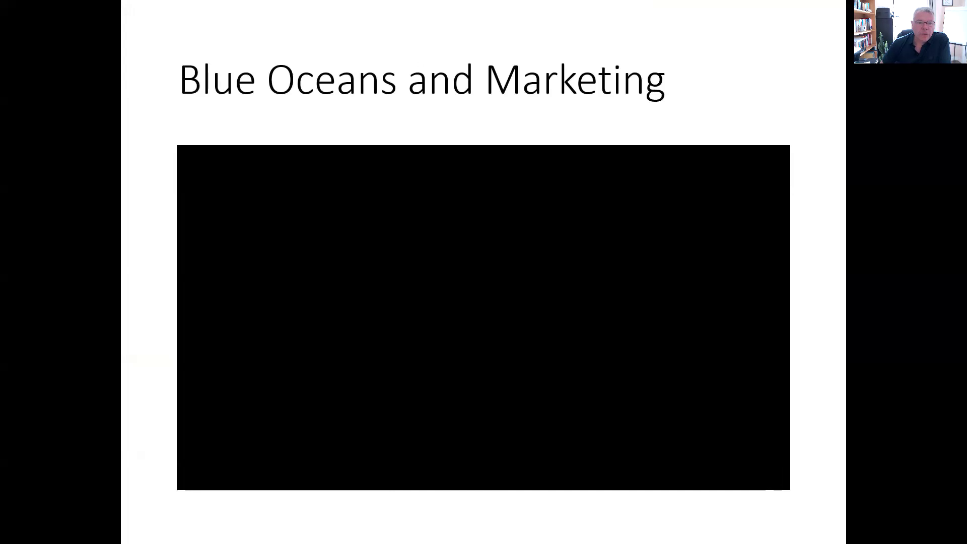
key(Escape)
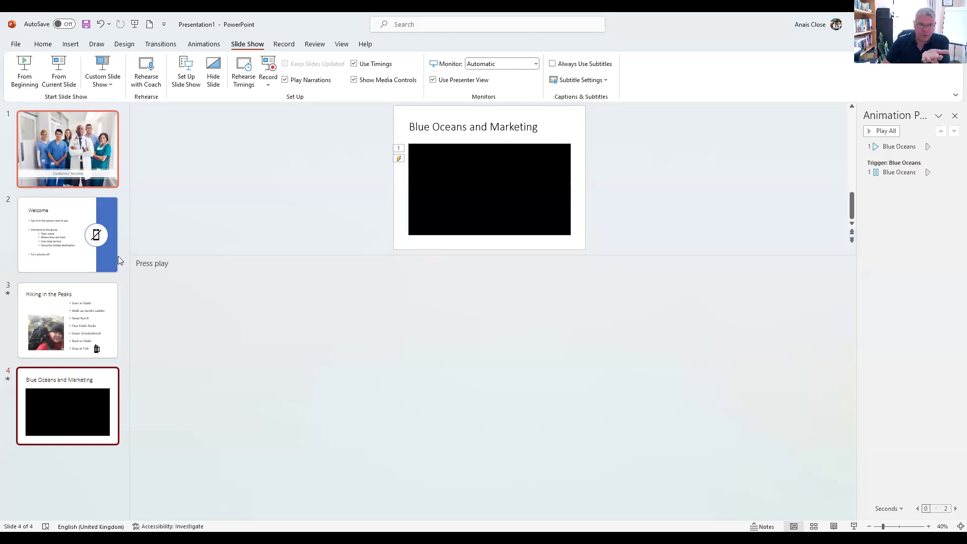
Step: Set the print layout to Notes Pages for the whole presentation and review the slides with their notes in the print preview
key(ctrl+p)
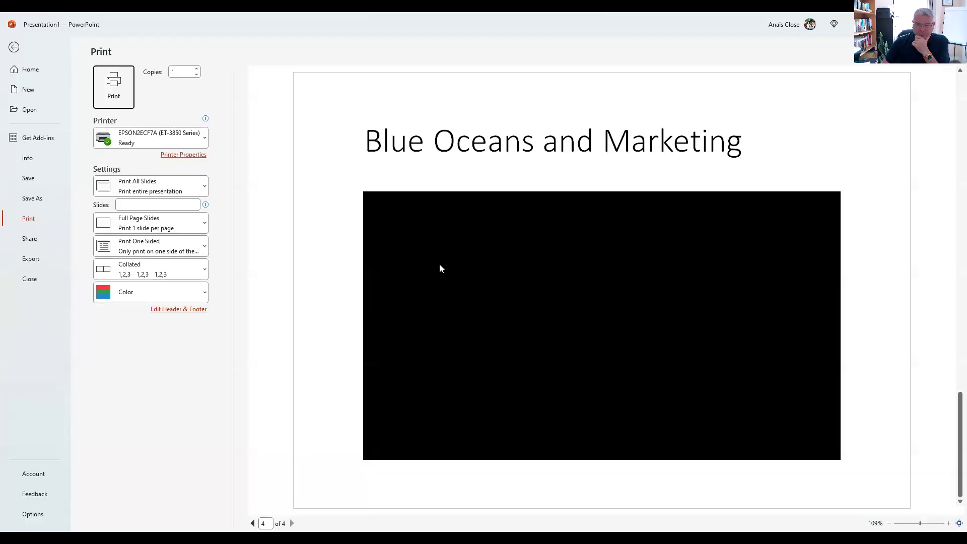
scroll(378, 270, up, 3)
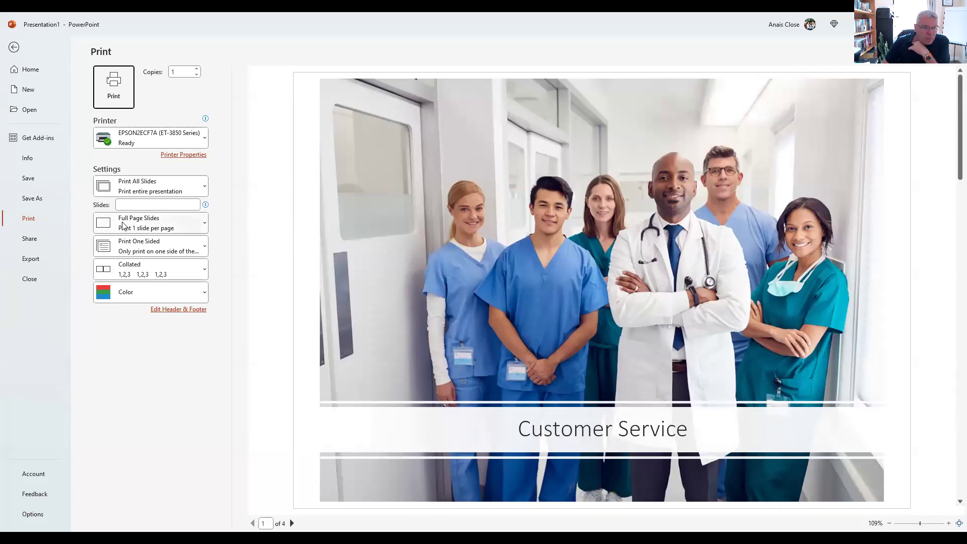
click(173, 223)
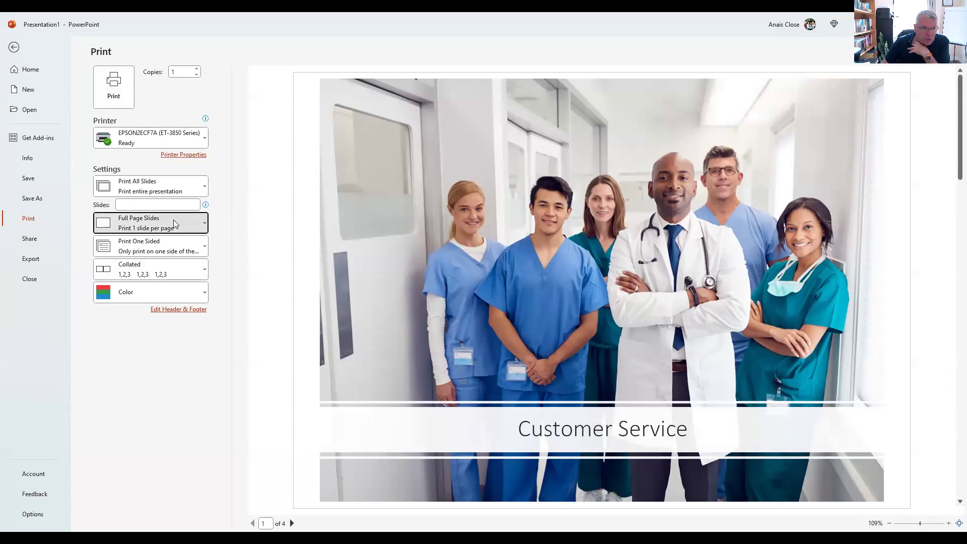
click(174, 267)
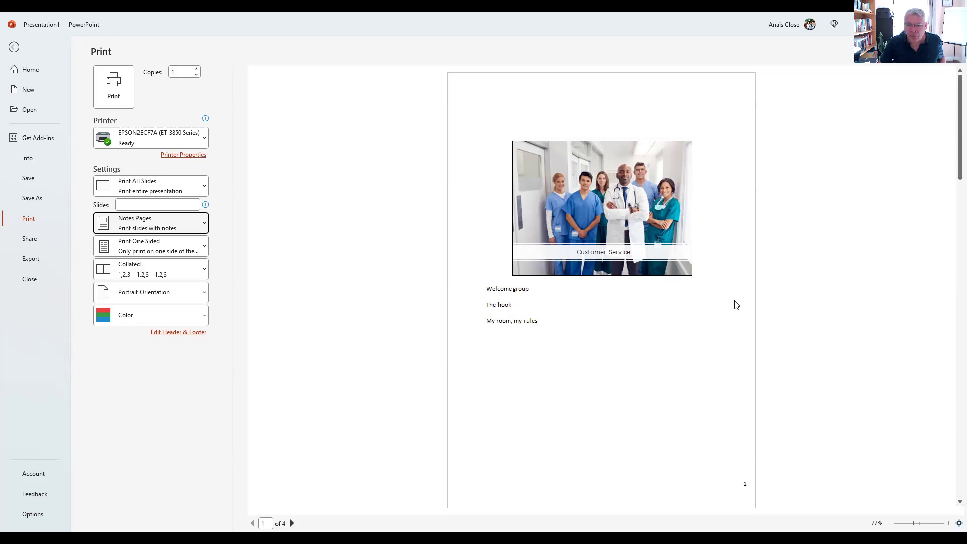
key(Tab)
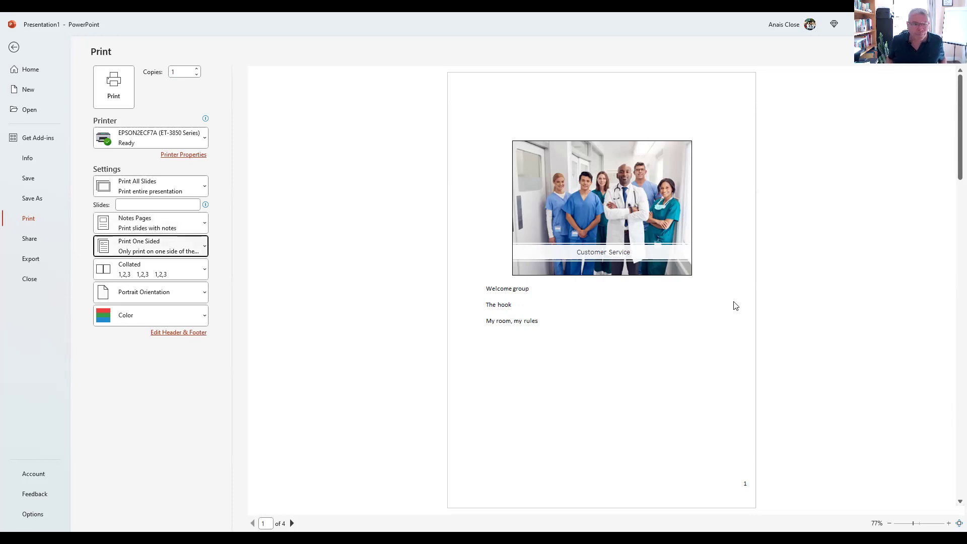
click(957, 503)
scroll(952, 503, down, 1)
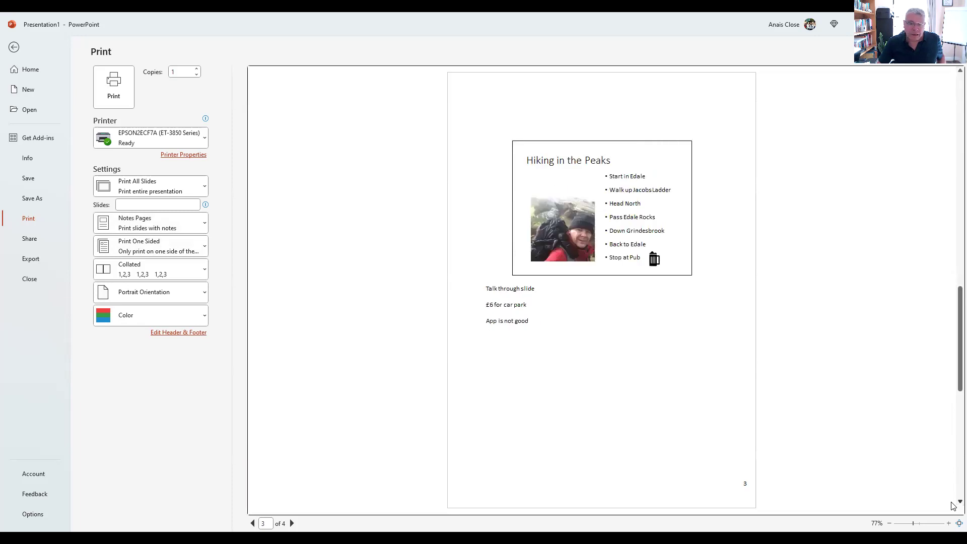
drag(952, 367, 953, 146)
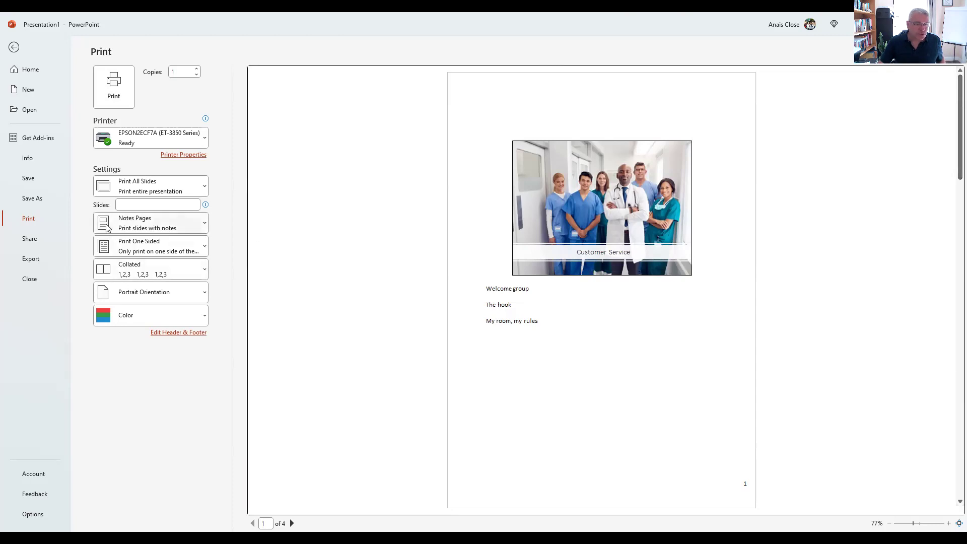
Step: Change the print layout to handouts with 3 slides per page
click(205, 226)
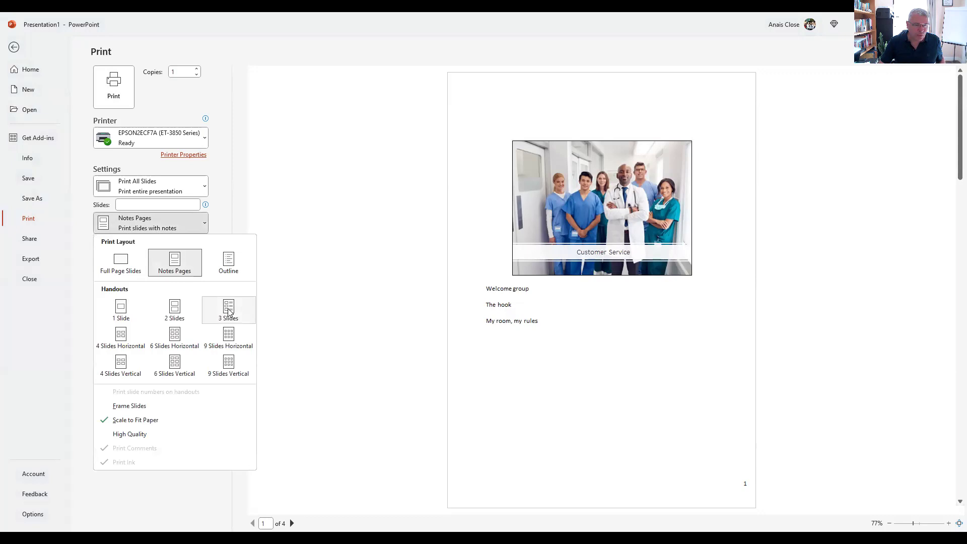
click(228, 311)
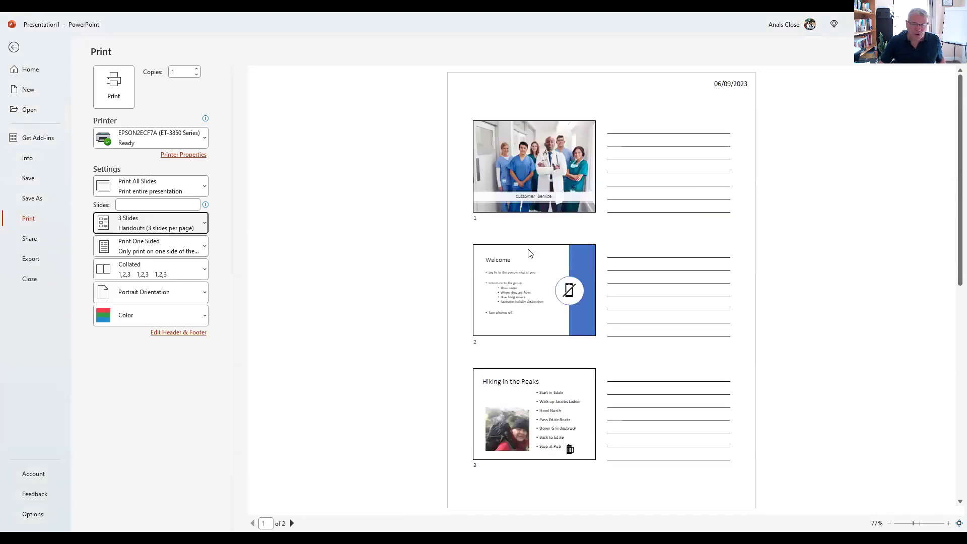